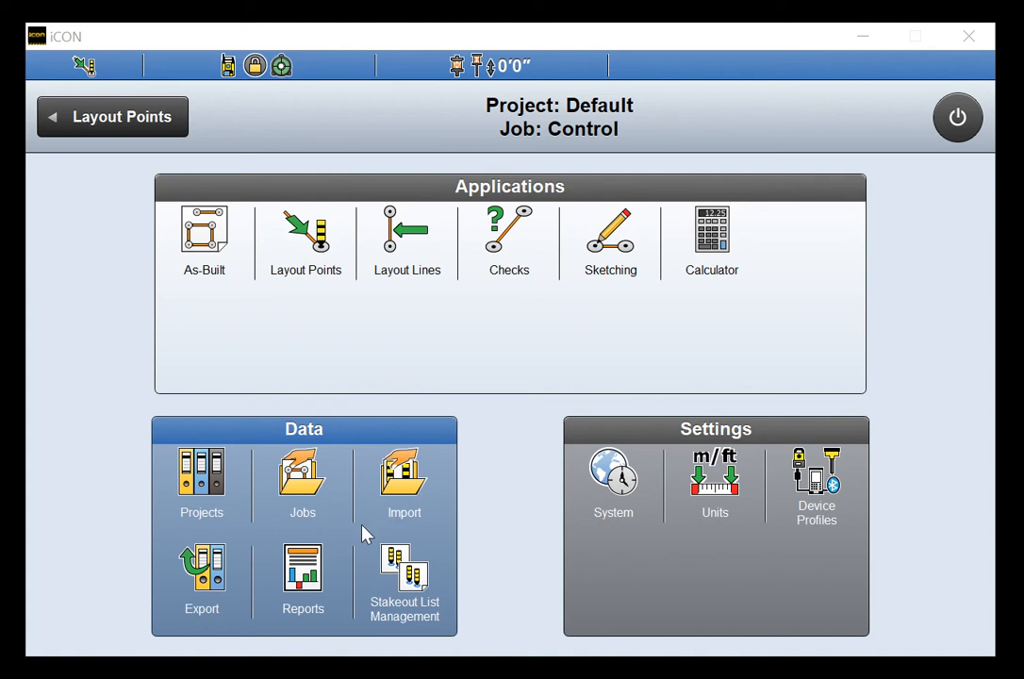
# - Make Level 01 the active job and set the reference data import source to the Level 01 sub-folder of Concho Commons in internal memory
pyautogui.click(319, 480)
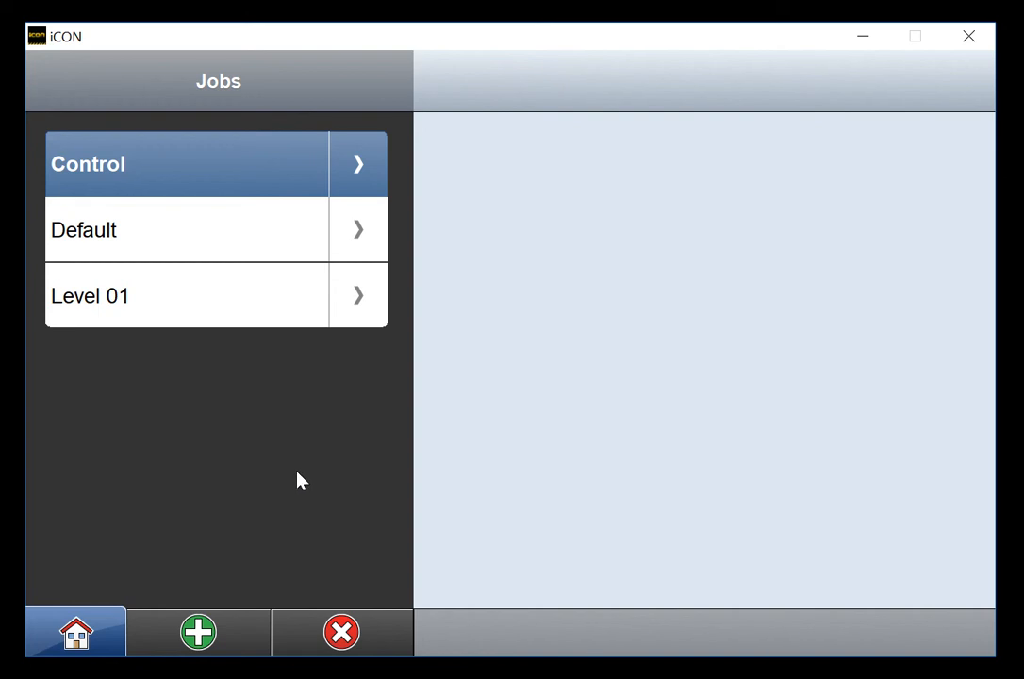
pyautogui.click(216, 314)
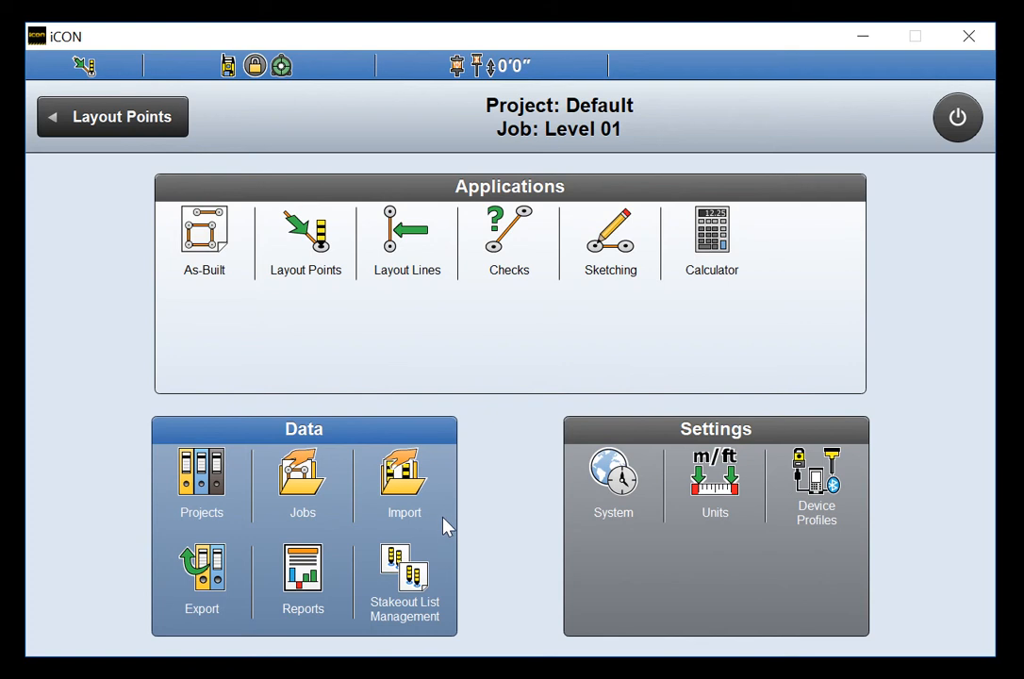
pyautogui.click(399, 481)
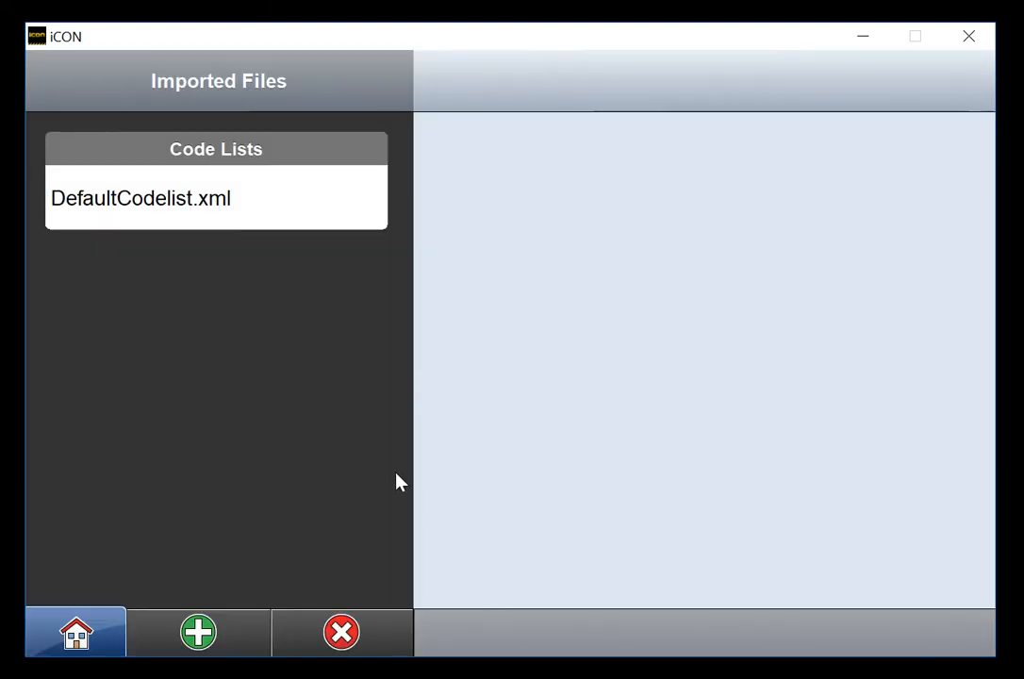
pyautogui.click(206, 636)
pyautogui.click(585, 192)
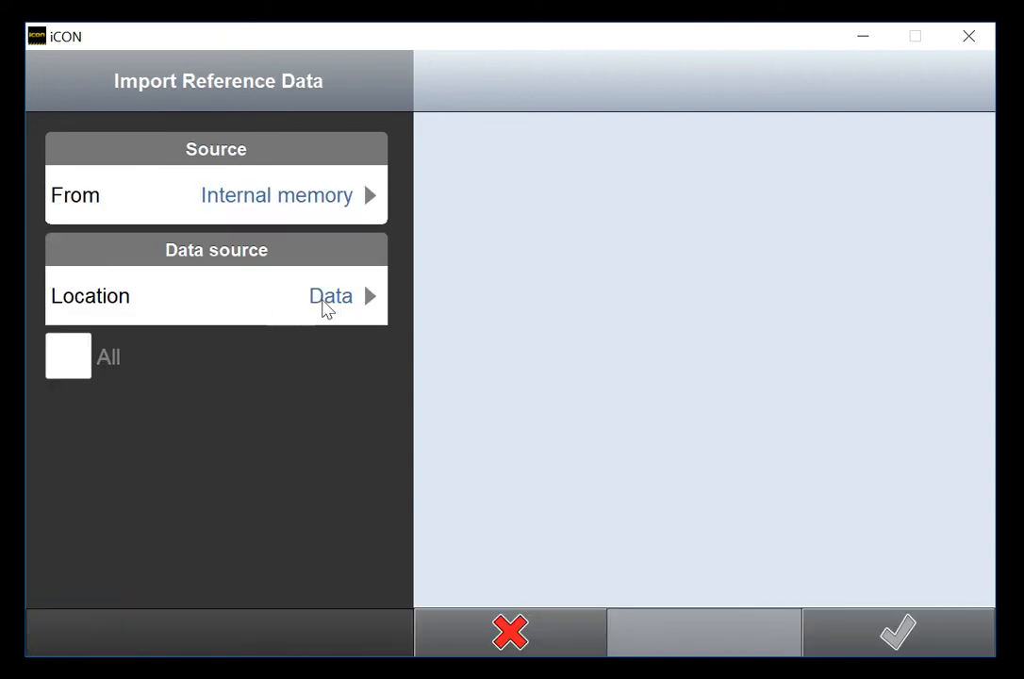
pyautogui.click(325, 303)
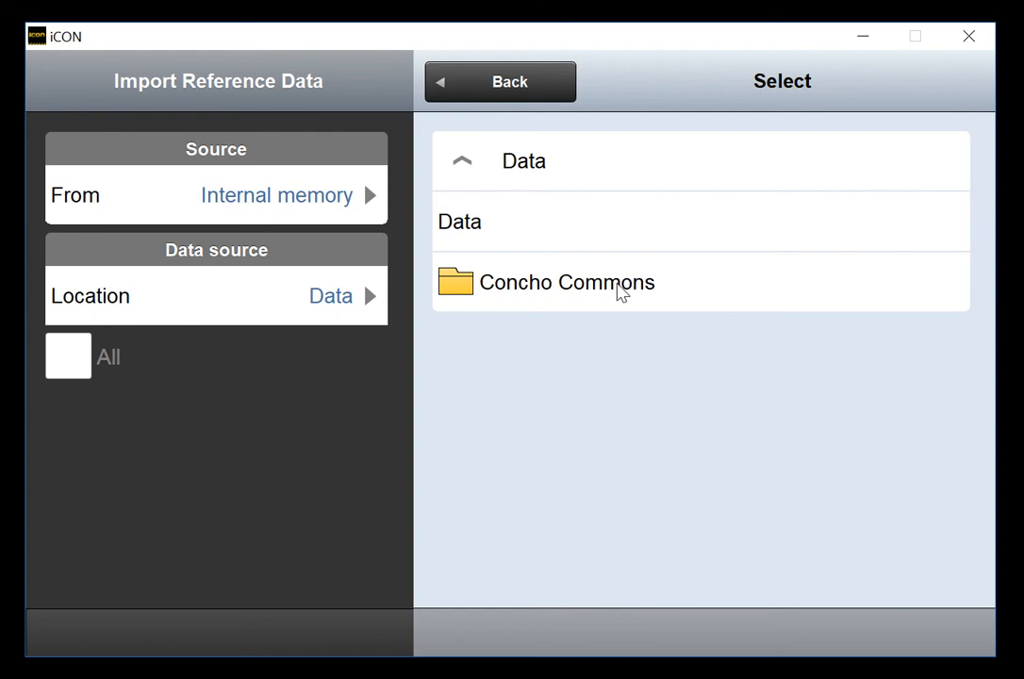
pyautogui.click(616, 292)
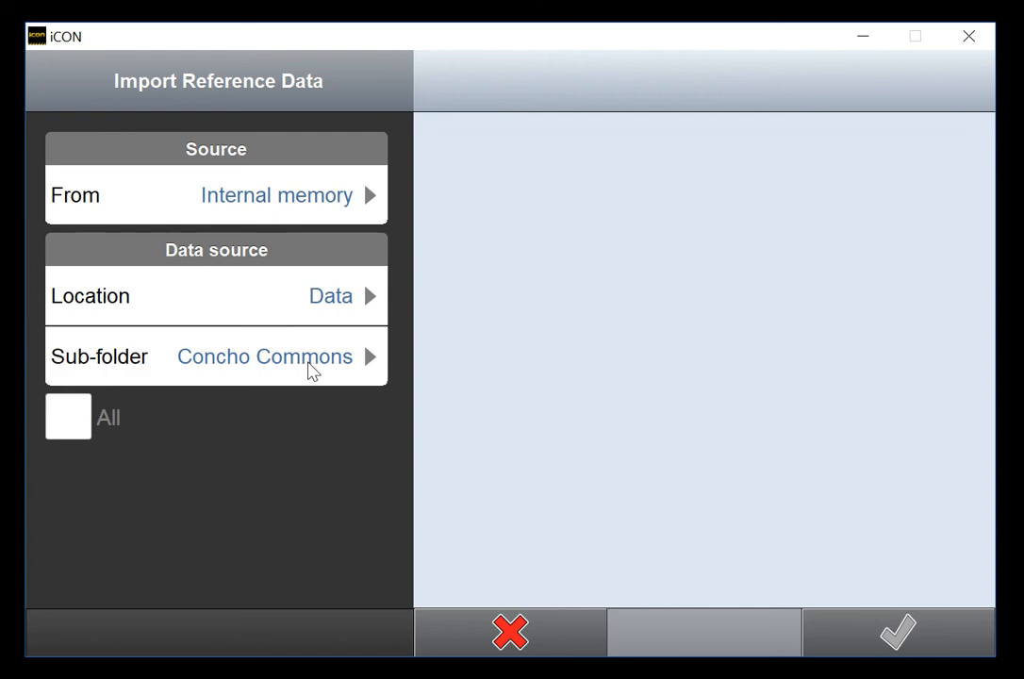
pyautogui.click(313, 365)
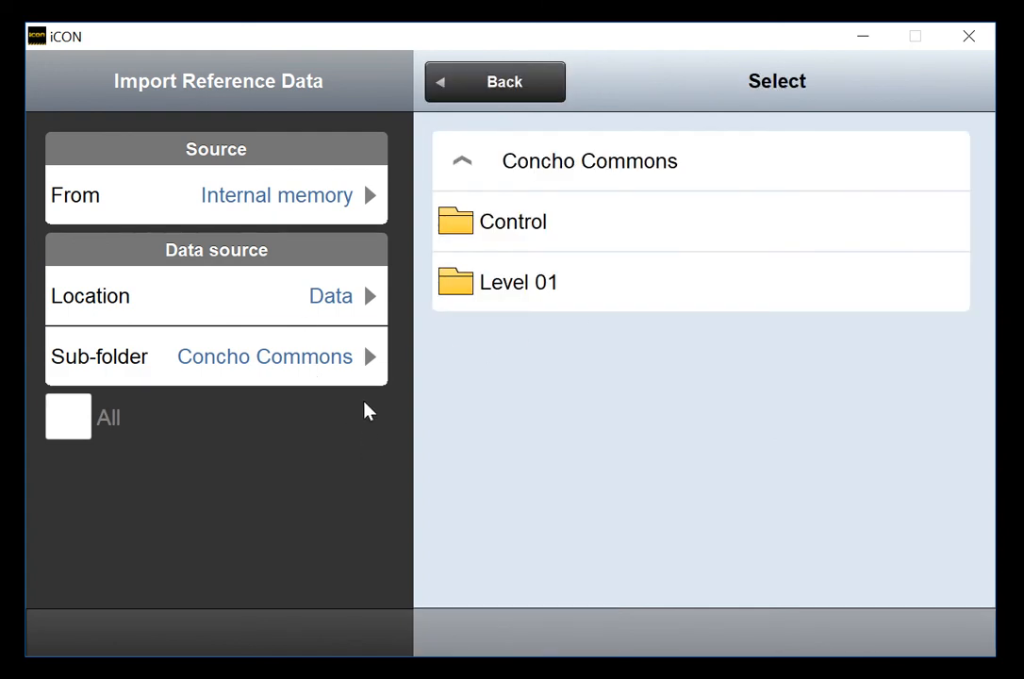
pyautogui.click(554, 285)
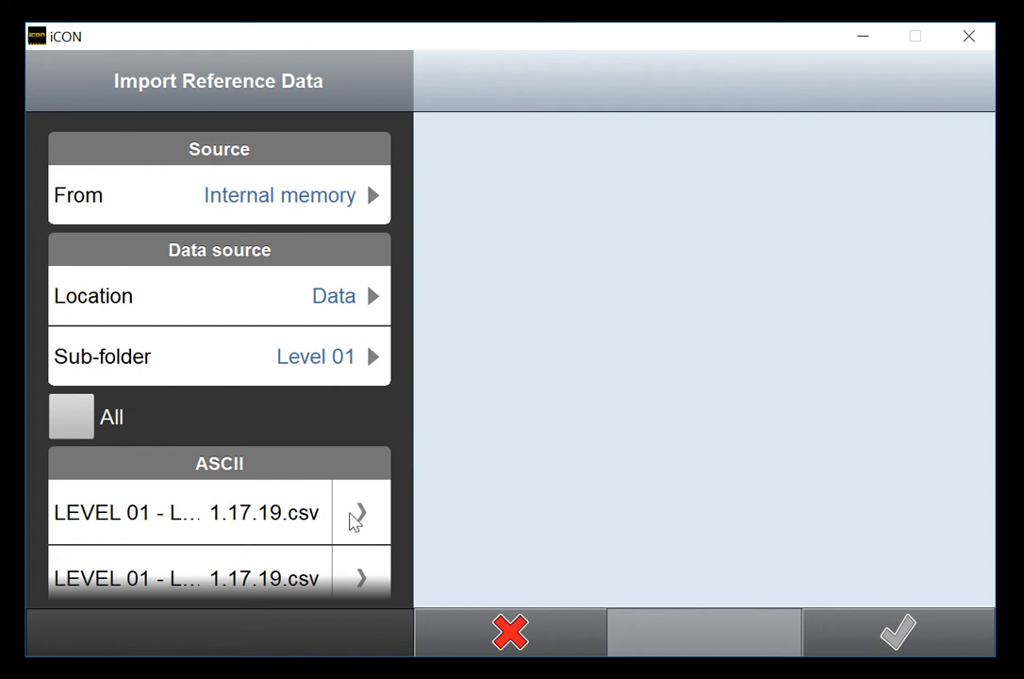
# - Select all five Level 01 CSV files for import, accepting the ID, N, E, Z, Code column order and US Feet
pyautogui.click(361, 514)
pyautogui.scroll(-1, 486, 452)
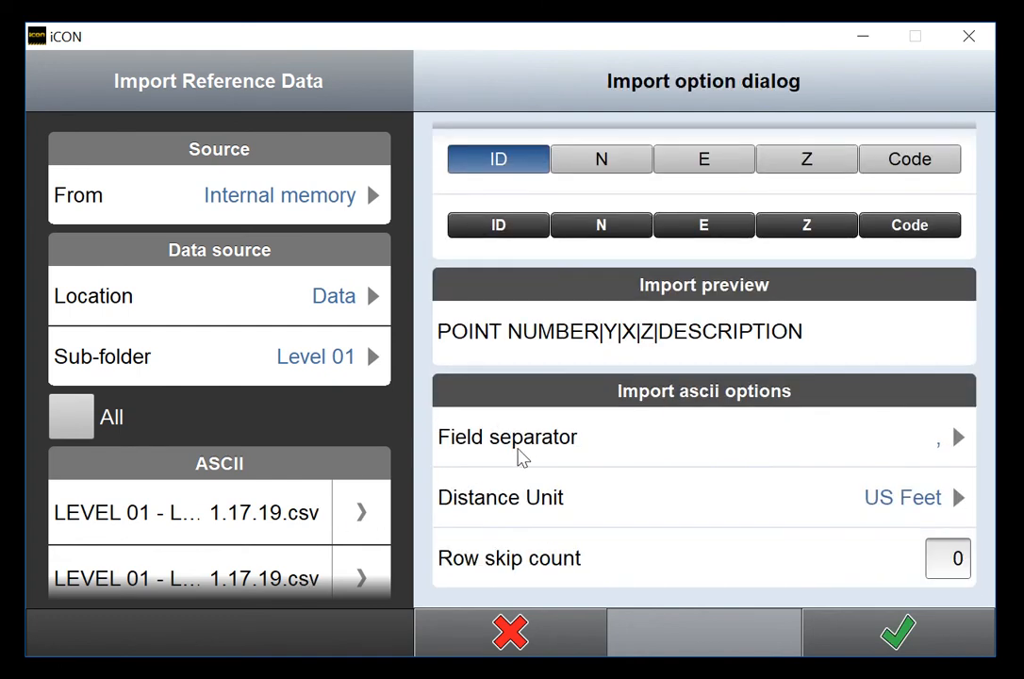
pyautogui.click(872, 645)
pyautogui.scroll(-3, 366, 566)
pyautogui.click(372, 350)
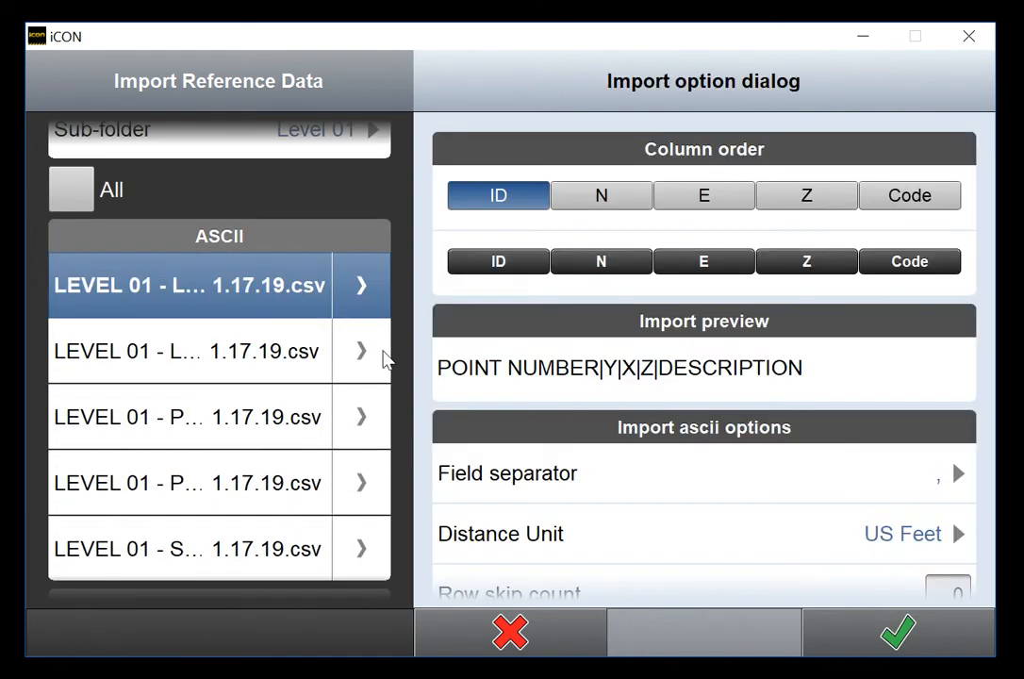
pyautogui.click(250, 360)
pyautogui.click(360, 414)
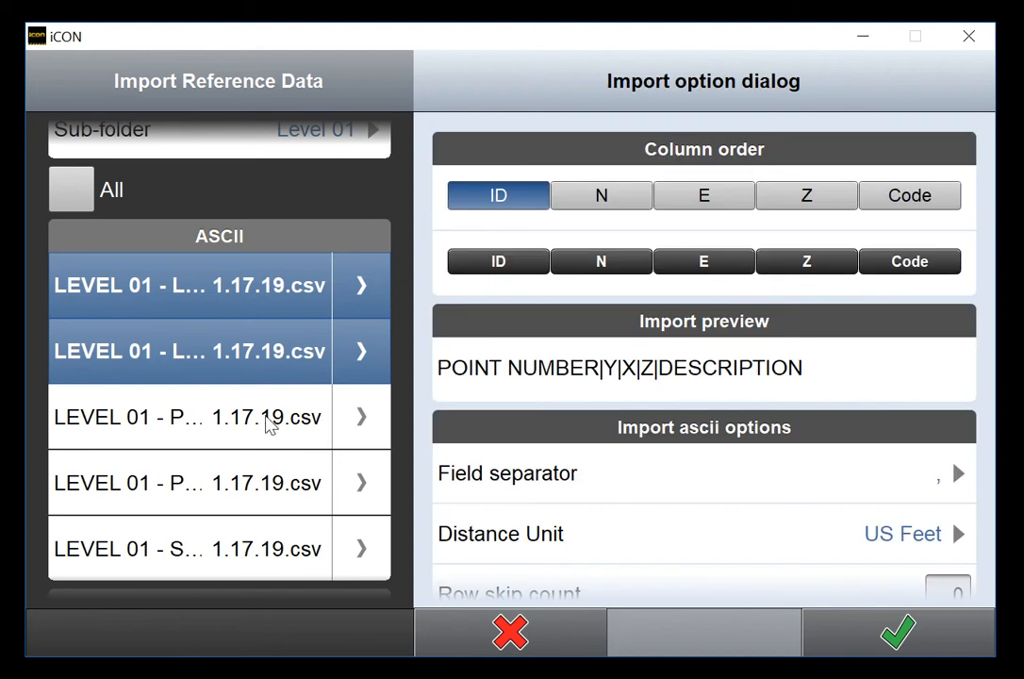
pyautogui.click(268, 421)
pyautogui.click(359, 476)
pyautogui.click(281, 490)
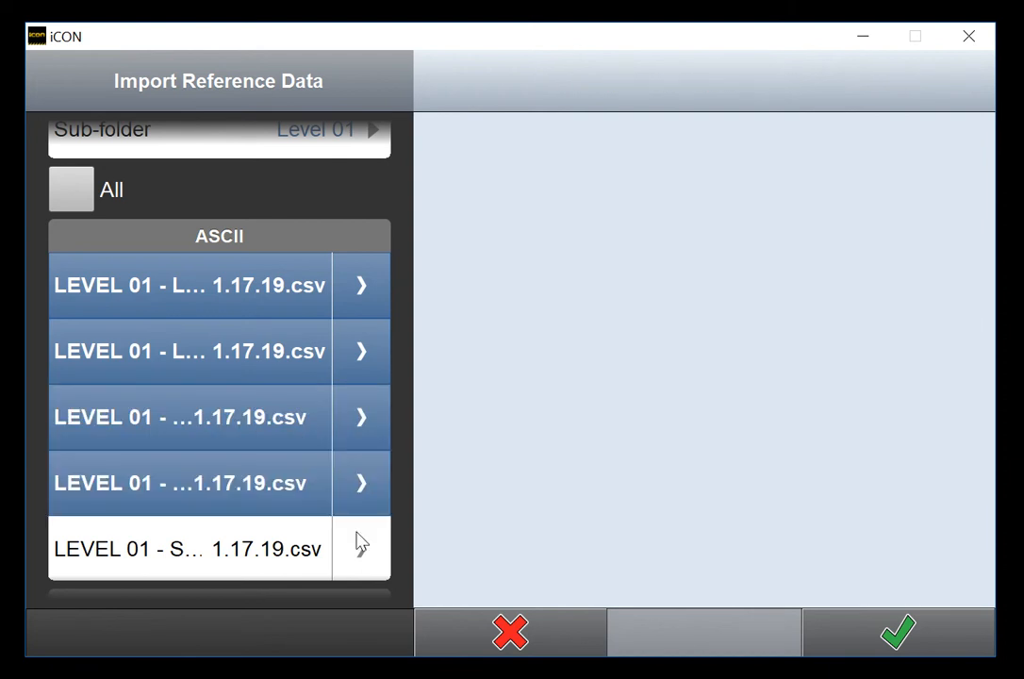
pyautogui.click(359, 545)
pyautogui.click(288, 556)
# - Select Level 01 - Background.dxf for import, choosing Explode in its import options
pyautogui.scroll(-5, 300, 502)
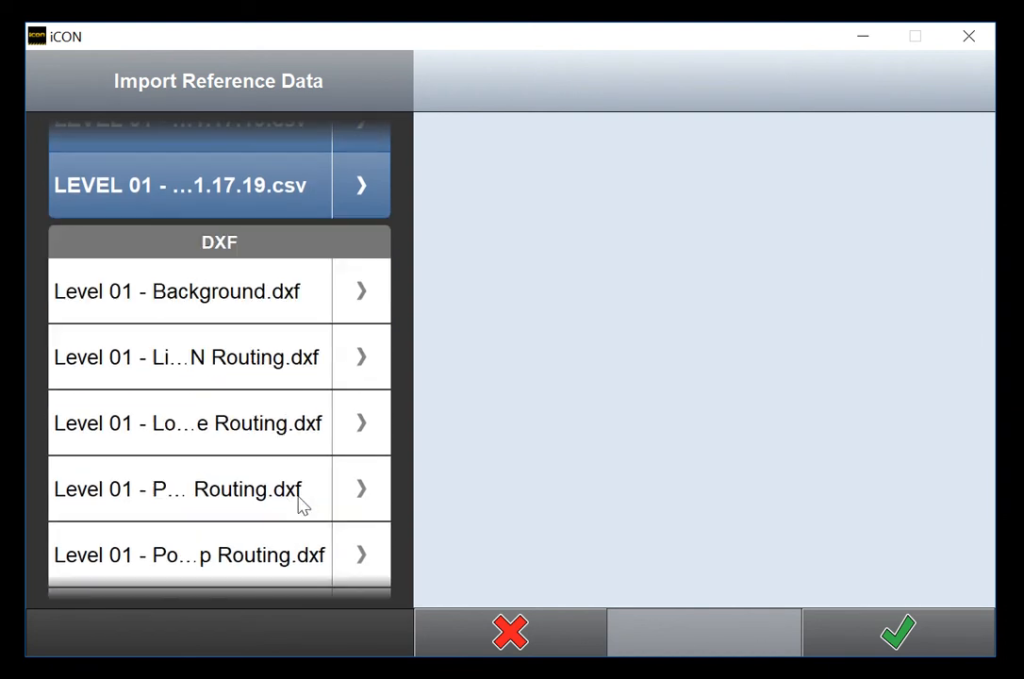
pyautogui.click(363, 290)
pyautogui.click(716, 318)
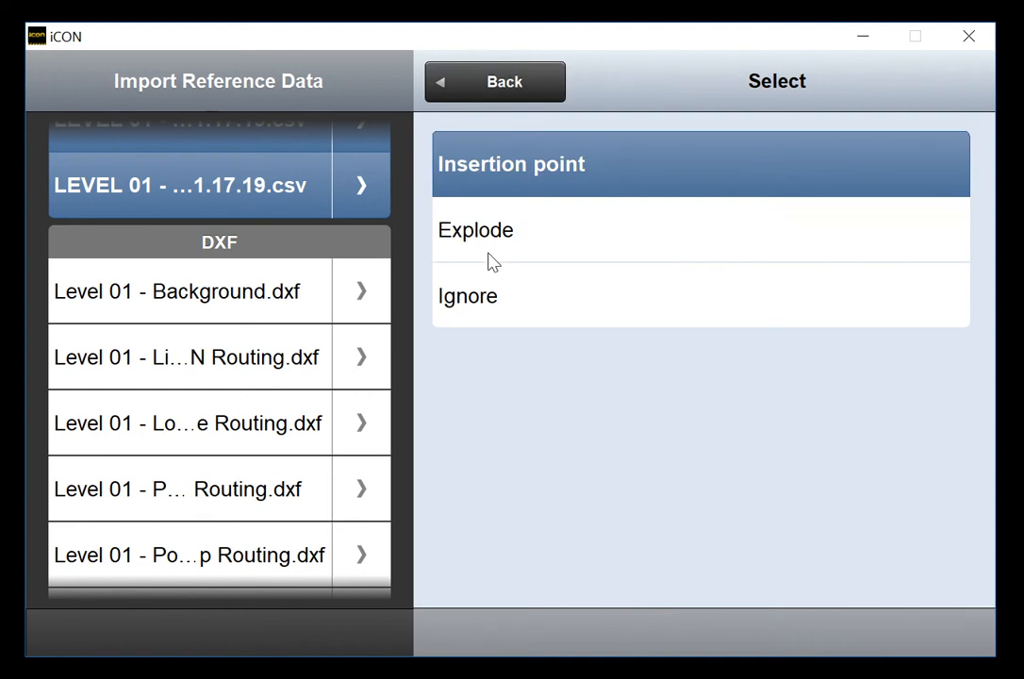
pyautogui.click(491, 253)
pyautogui.click(919, 637)
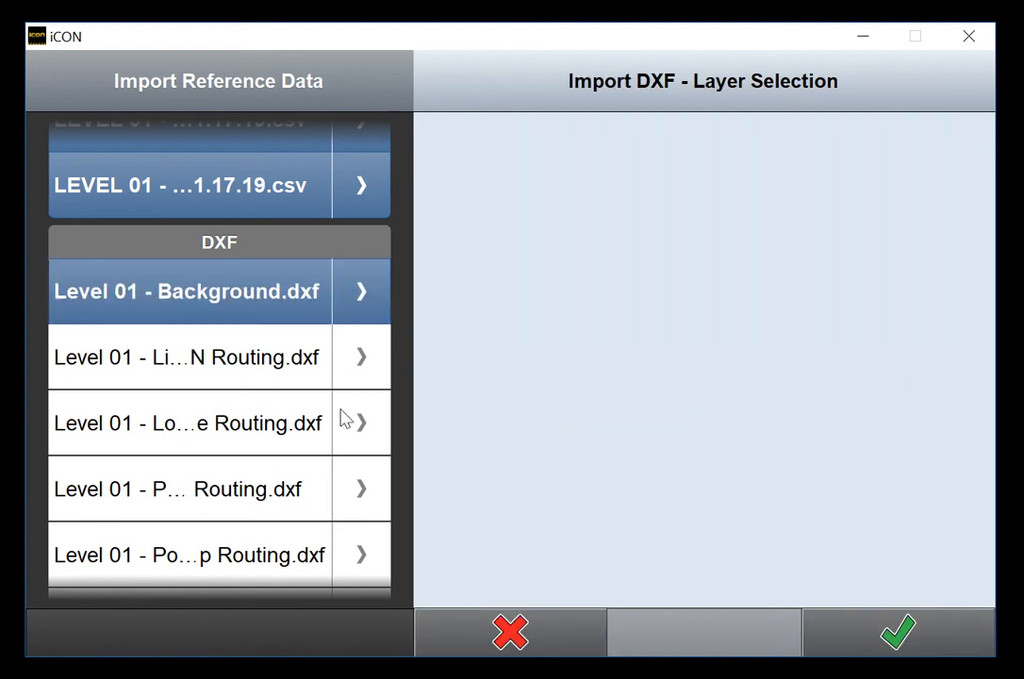
# - Add the four Level 01 Routing DXF files and Level 01 - Unistrut Down.dxf to the selection, and import all selected files
pyautogui.click(364, 377)
pyautogui.click(251, 372)
pyautogui.click(345, 430)
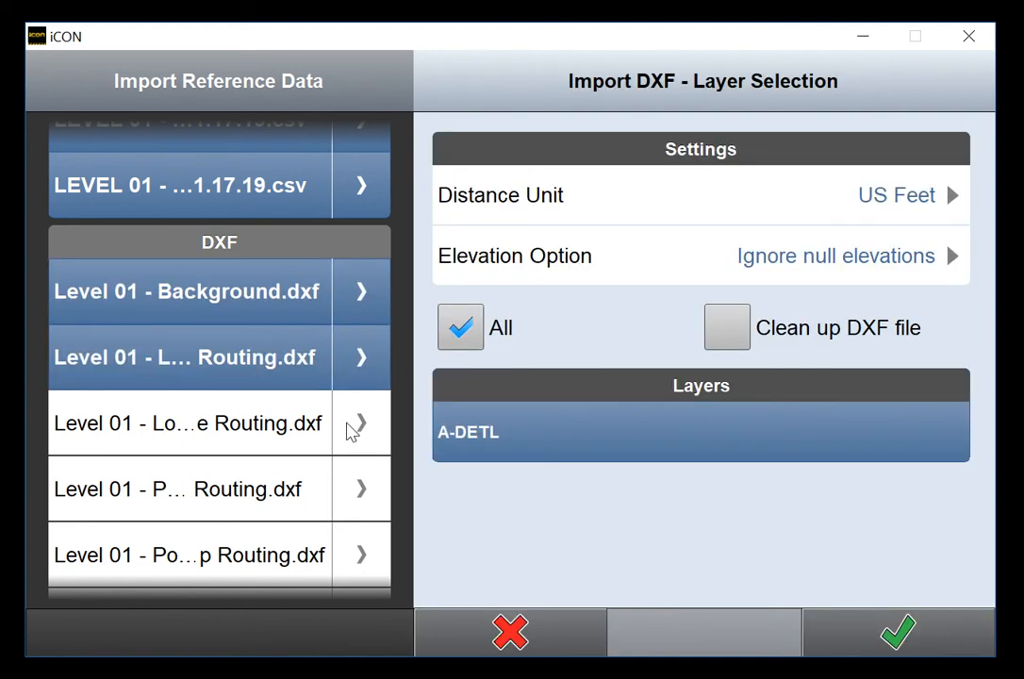
pyautogui.click(283, 430)
pyautogui.click(361, 483)
pyautogui.click(304, 487)
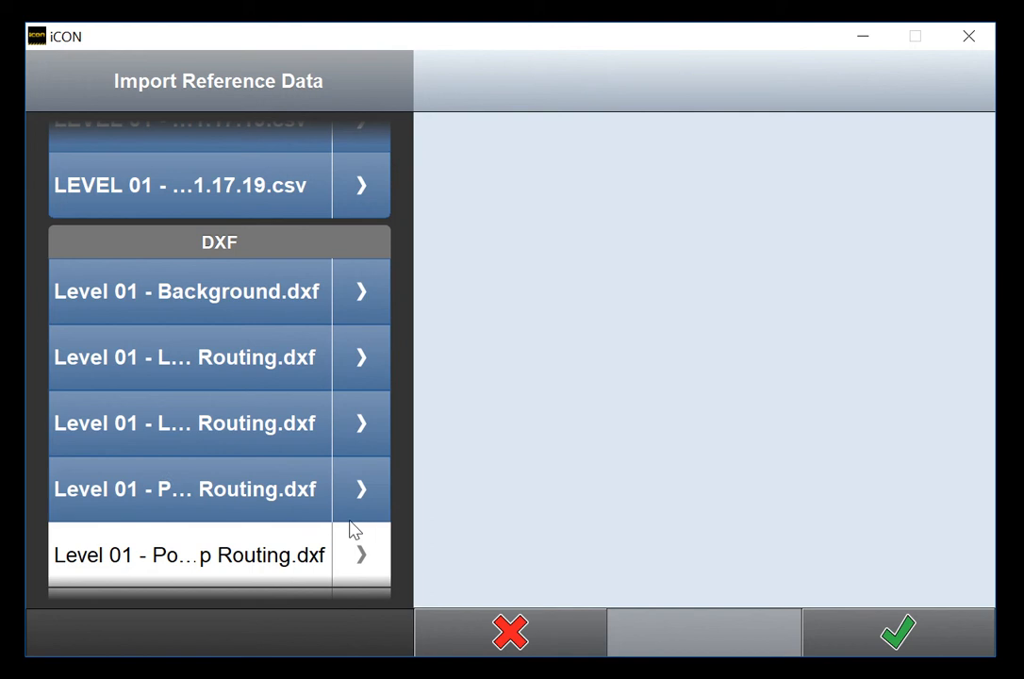
pyautogui.click(363, 498)
pyautogui.click(279, 492)
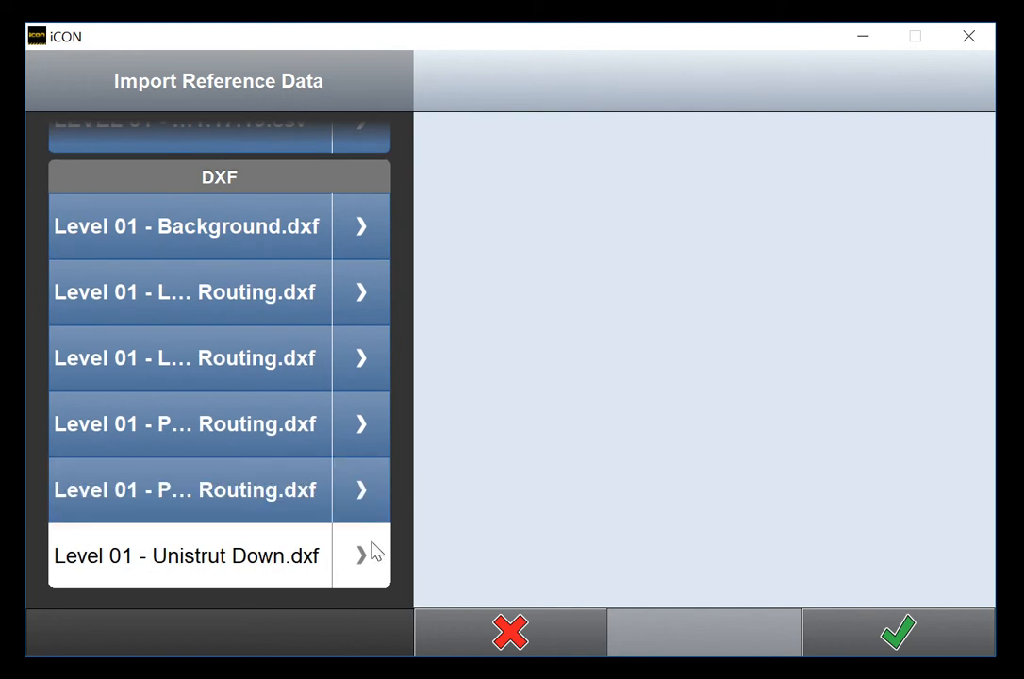
pyautogui.click(374, 550)
pyautogui.click(286, 558)
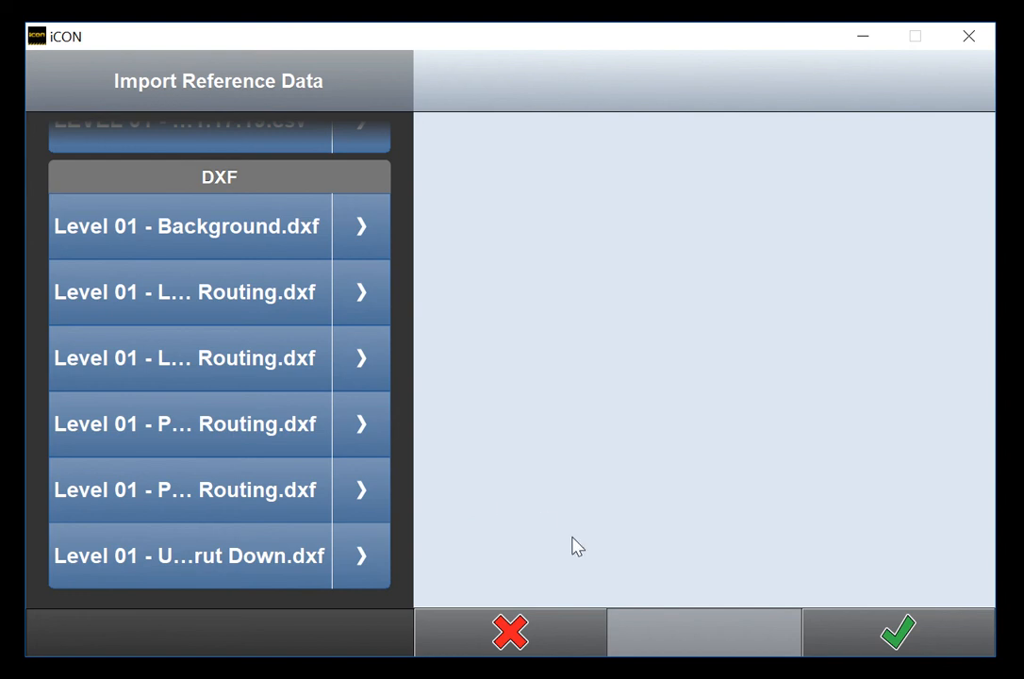
pyautogui.click(861, 634)
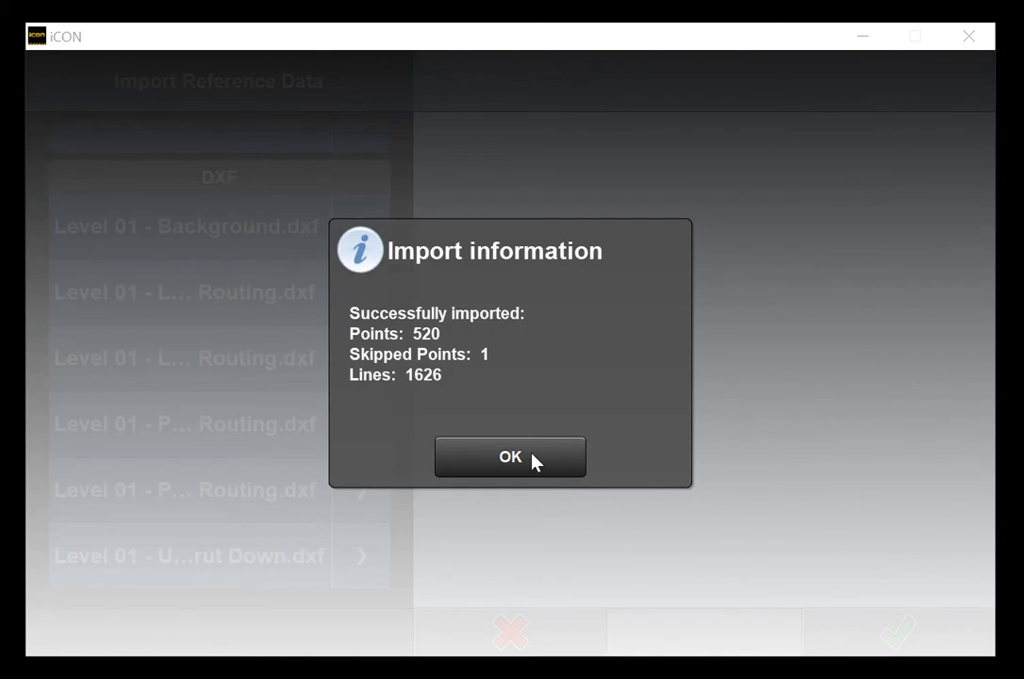
pyautogui.click(514, 458)
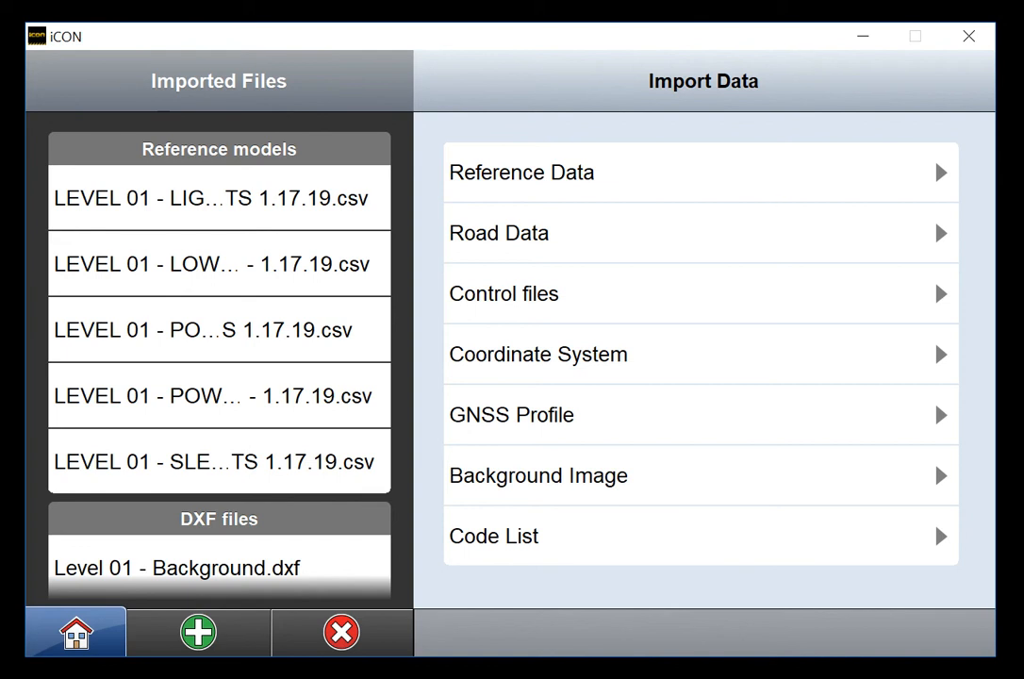
# - Make Control the active job and set the reference data import source to the Control sub-folder of Concho Commons
pyautogui.click(99, 622)
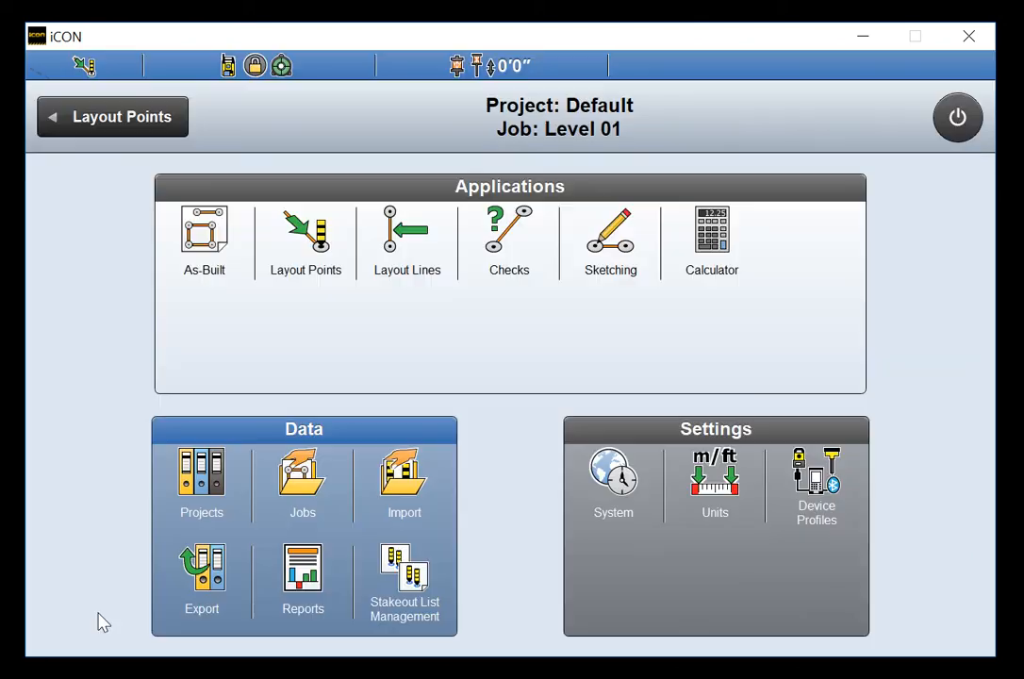
pyautogui.click(324, 487)
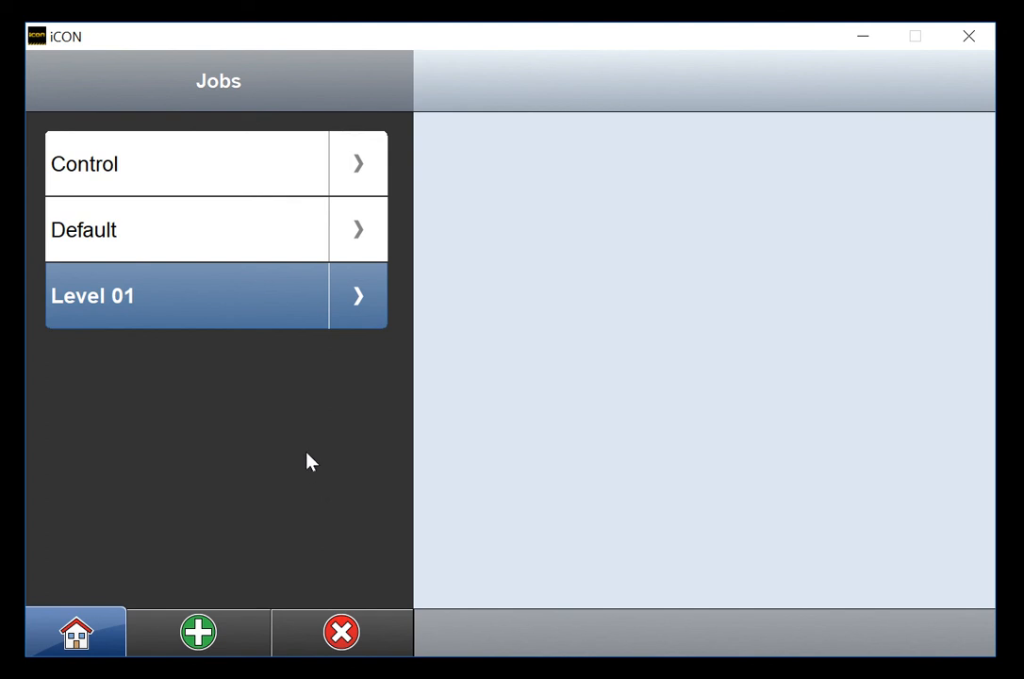
pyautogui.click(246, 183)
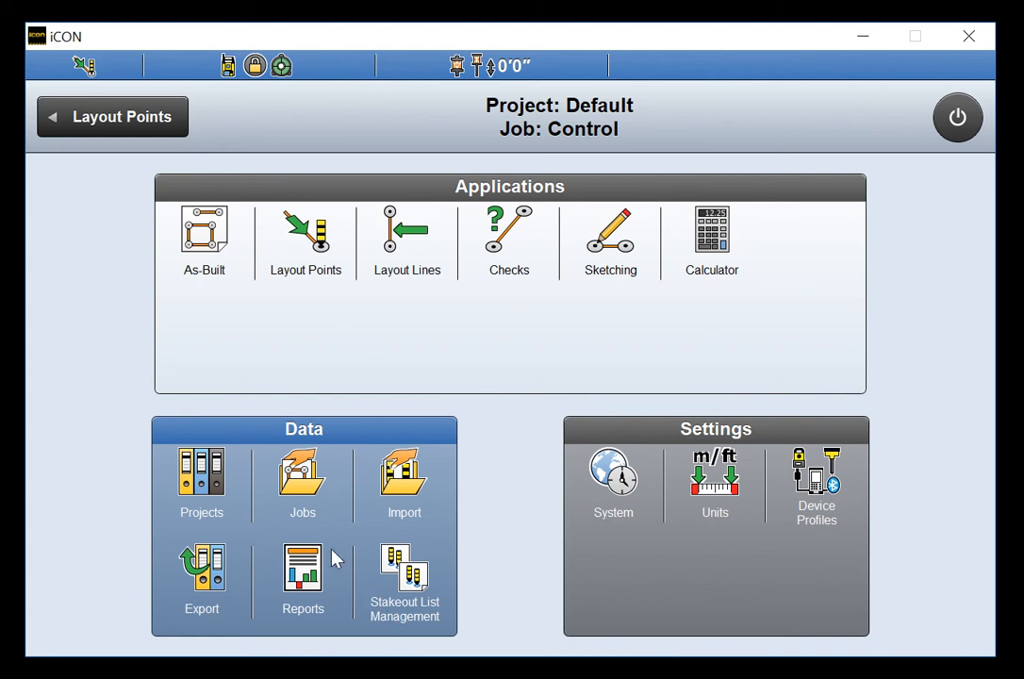
pyautogui.click(415, 504)
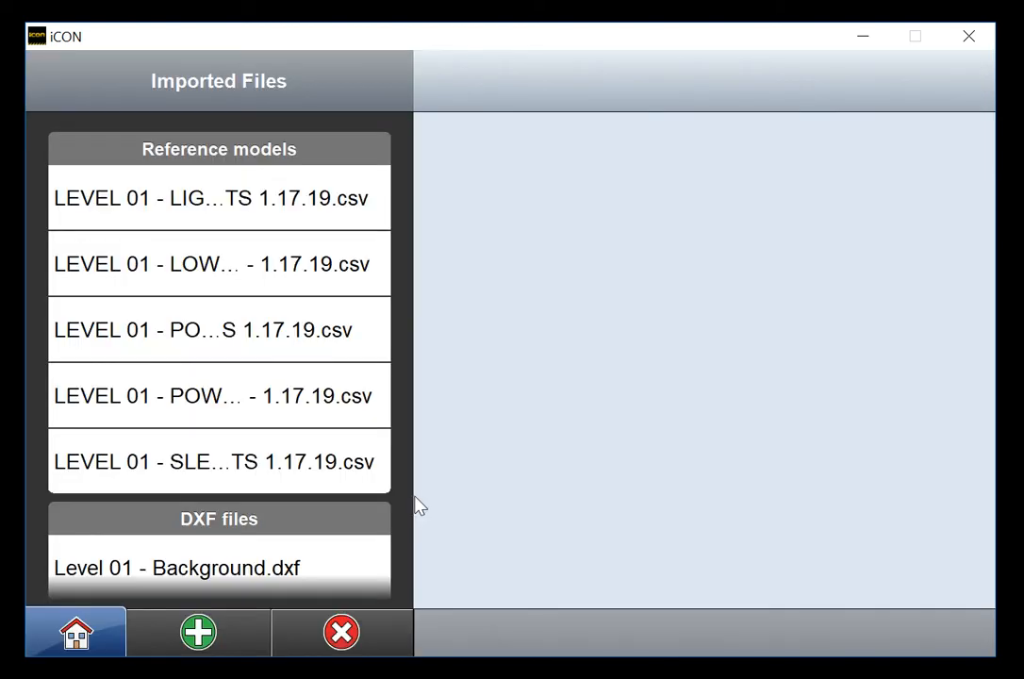
pyautogui.click(198, 631)
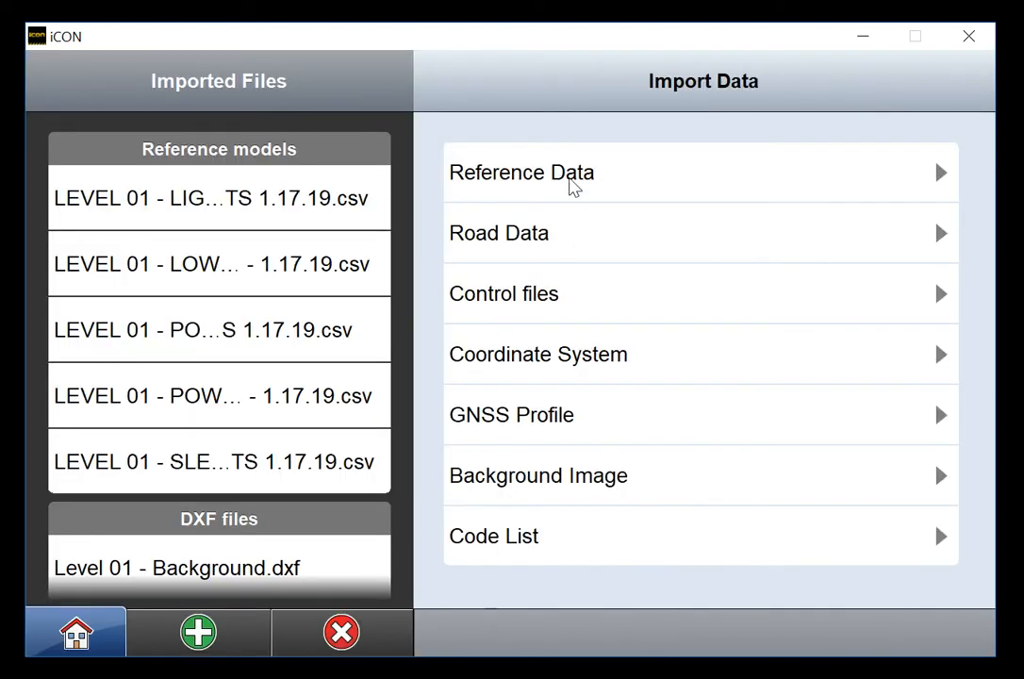
pyautogui.click(572, 189)
pyautogui.click(347, 302)
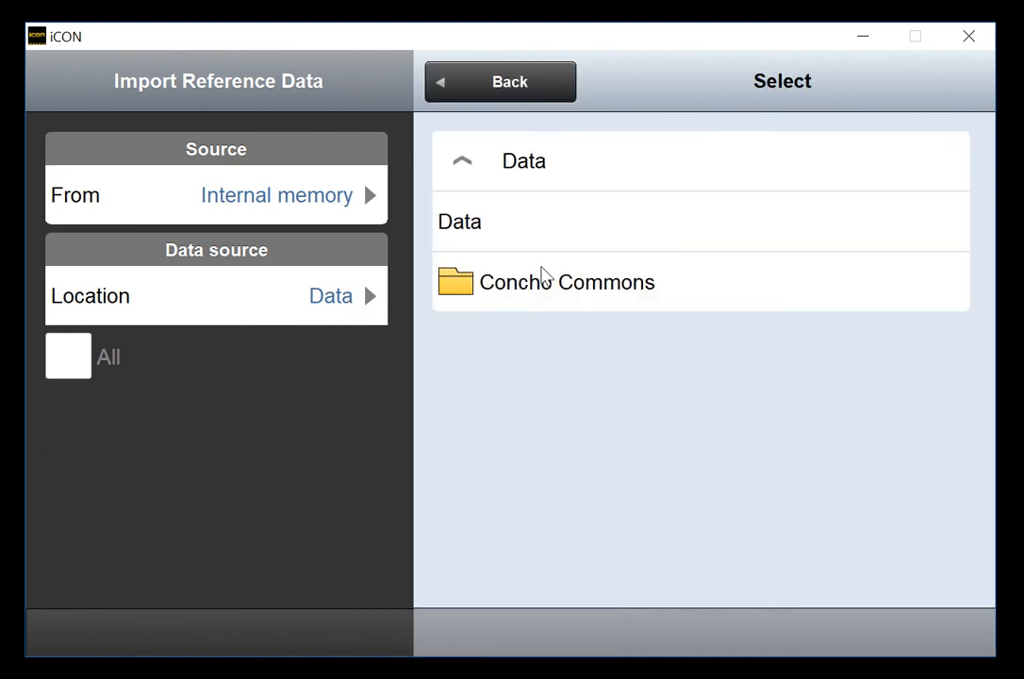
pyautogui.click(547, 279)
pyautogui.click(318, 375)
pyautogui.click(552, 219)
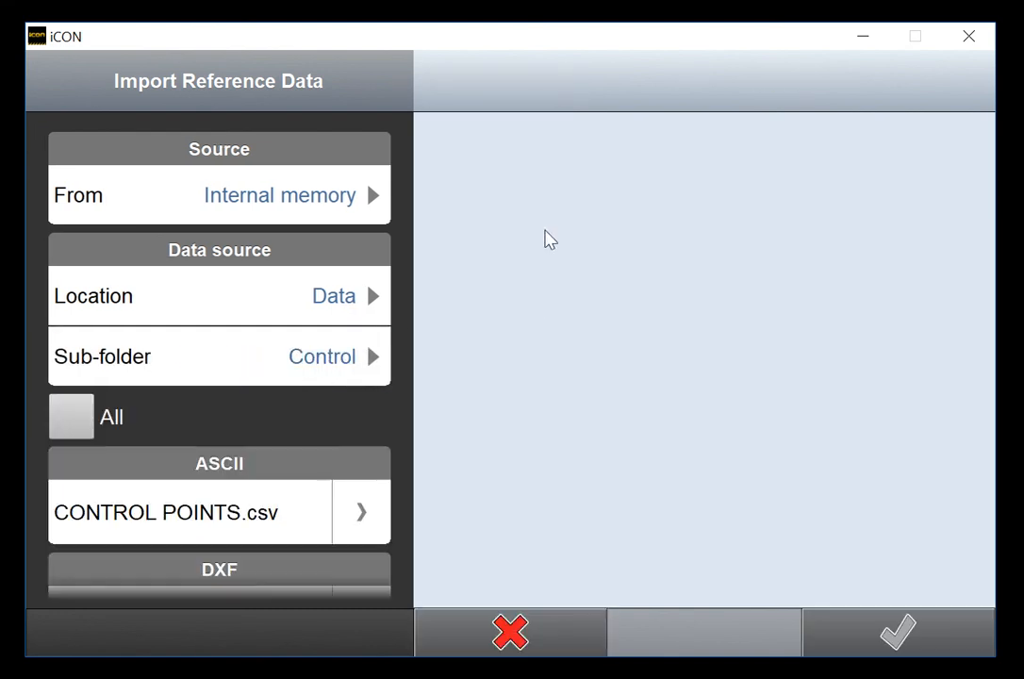
# - Import Control Lines.dxf as reference data with all layers, in US Feet
pyautogui.scroll(-1, 379, 436)
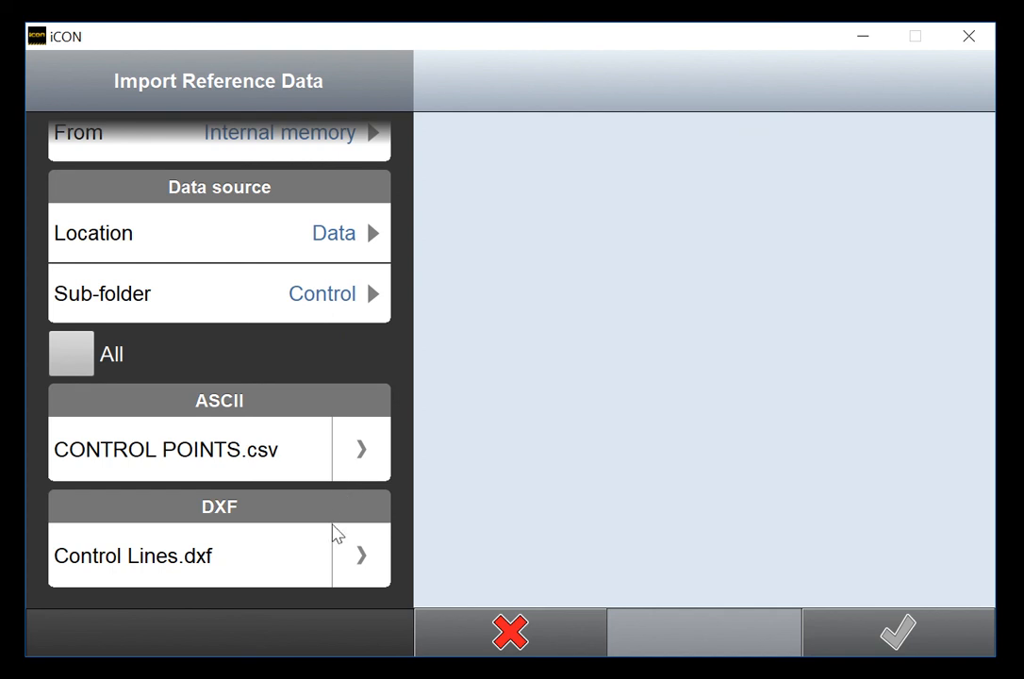
pyautogui.click(363, 558)
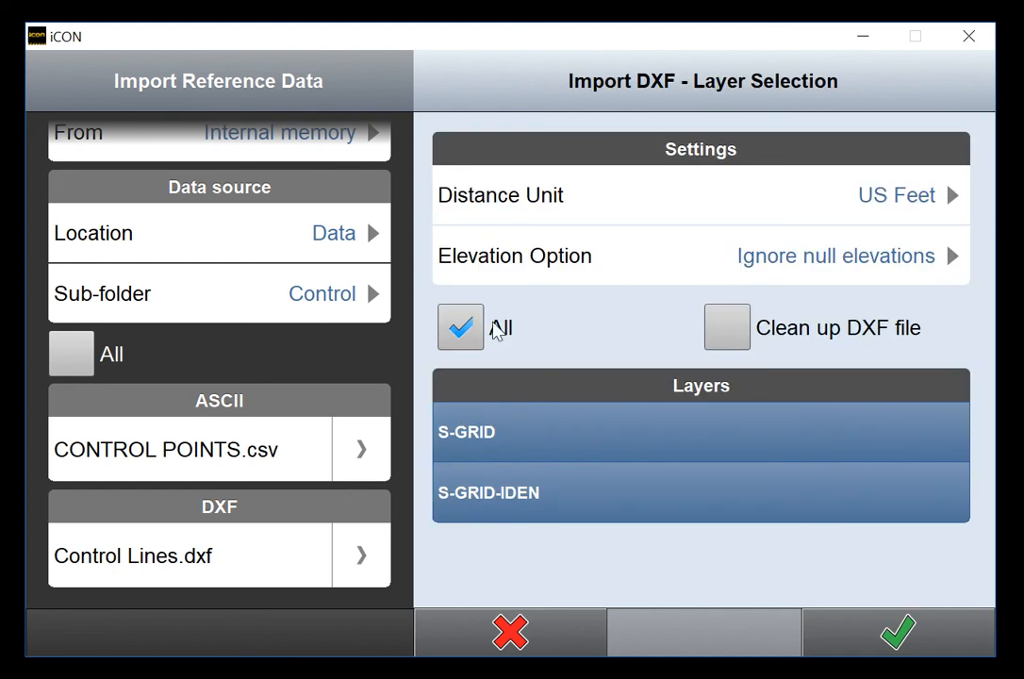
pyautogui.click(283, 558)
pyautogui.click(864, 635)
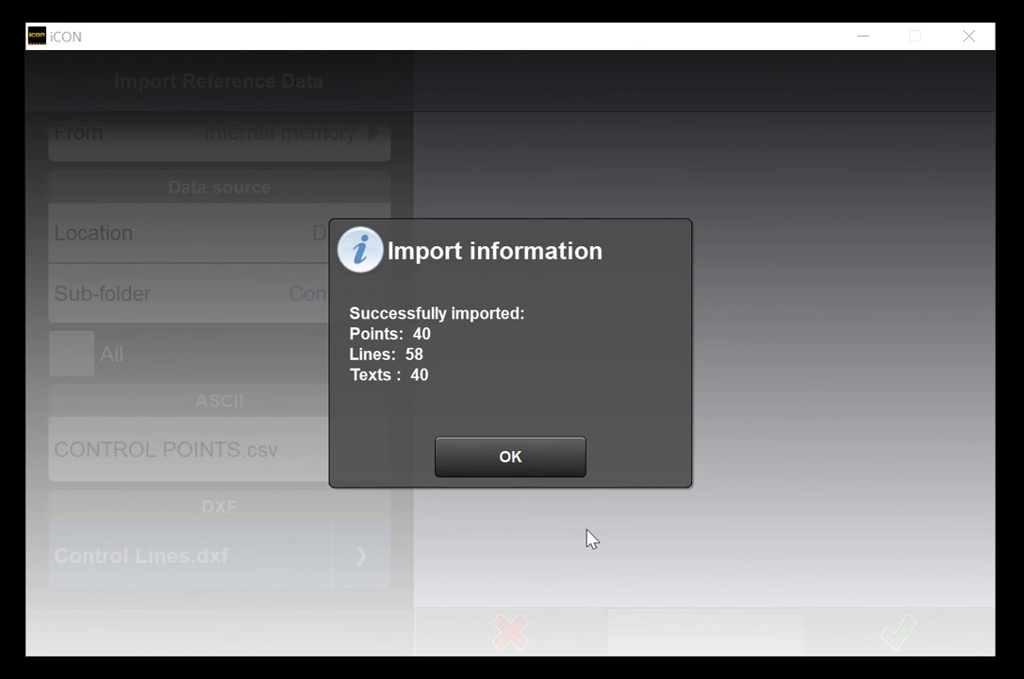
pyautogui.click(513, 457)
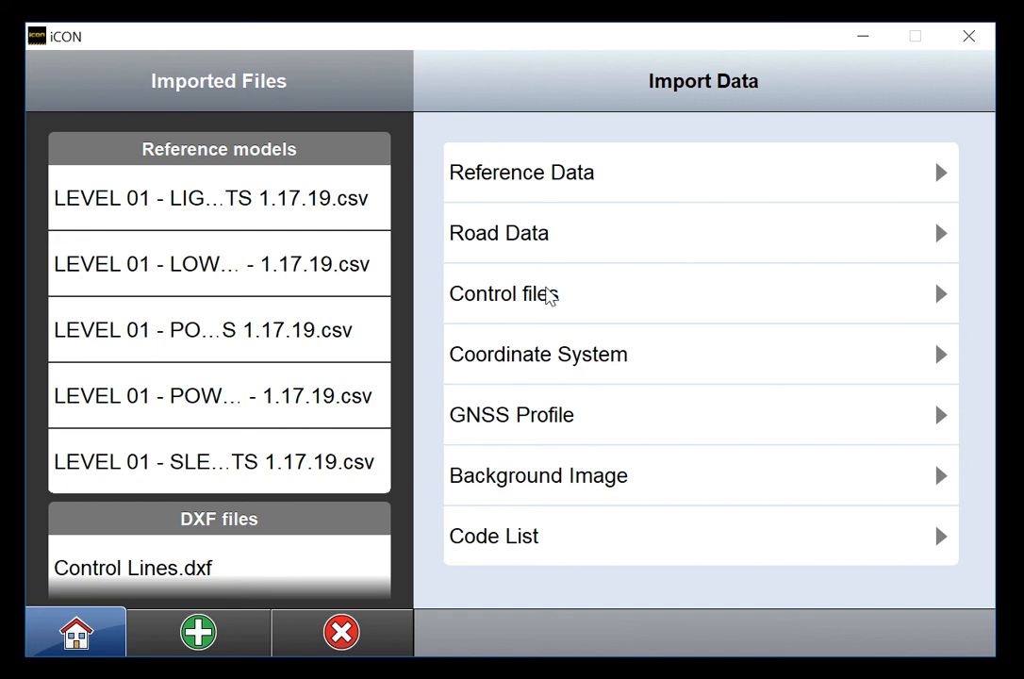
# - Import CONTROL POINTS.csv as a control file from Concho Commons' Control sub-folder, using the ID, N, E, Z, Code column order and US Feet
pyautogui.click(546, 294)
pyautogui.click(368, 298)
pyautogui.click(585, 300)
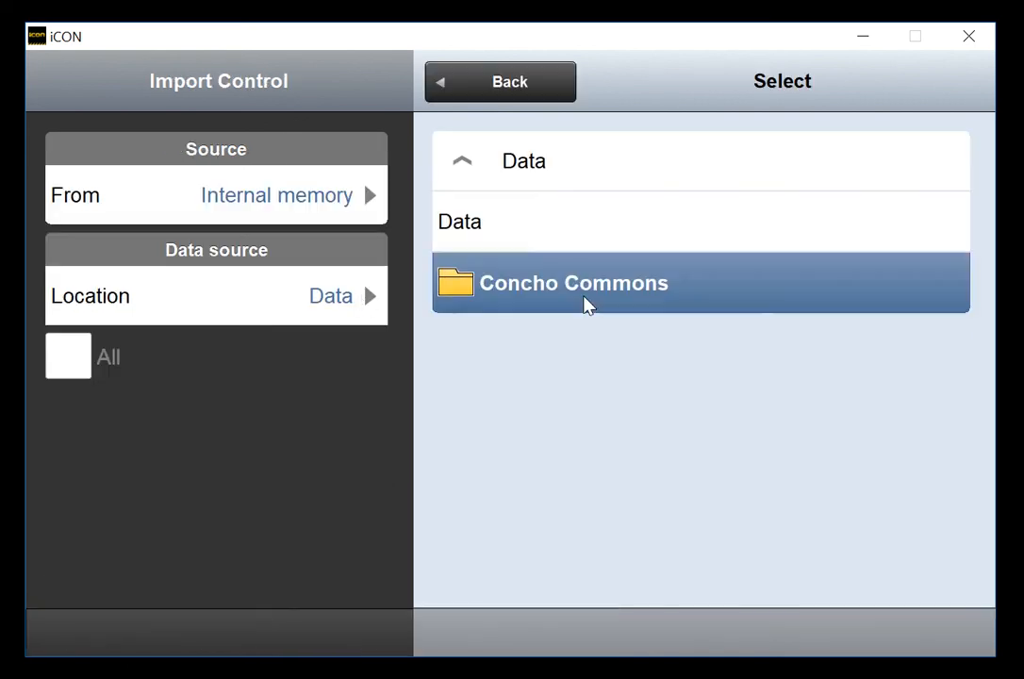
pyautogui.click(359, 359)
pyautogui.click(545, 240)
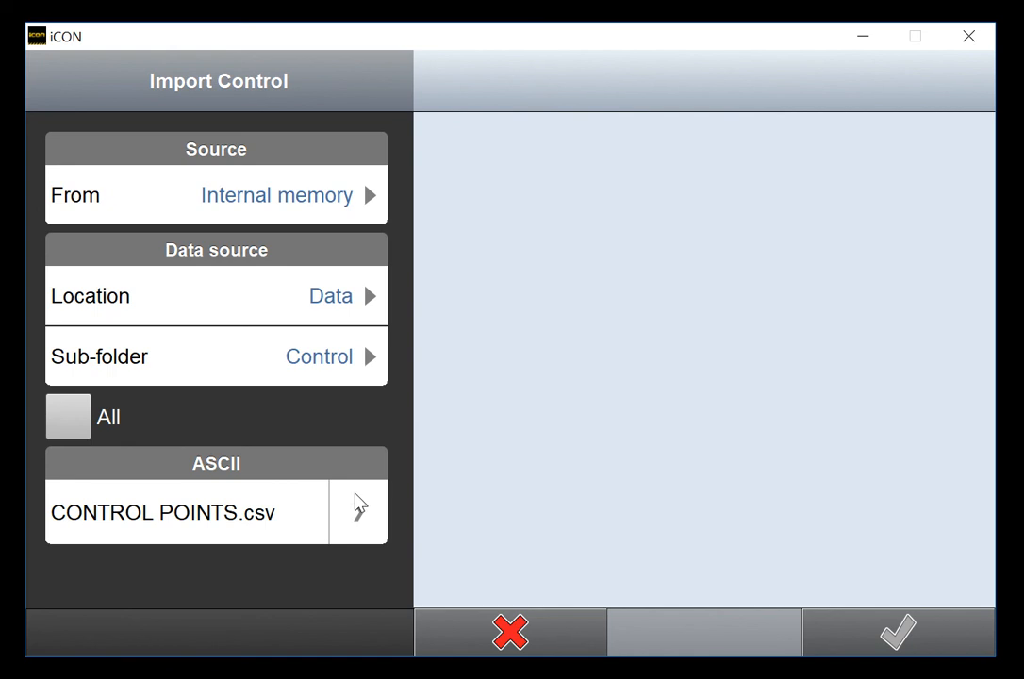
pyautogui.click(357, 511)
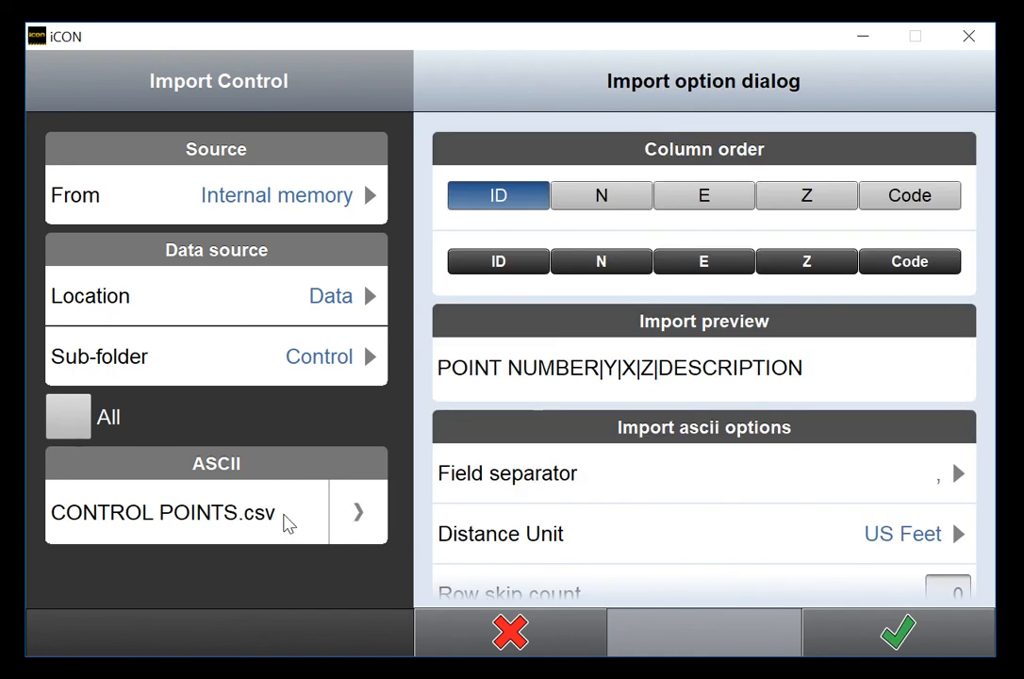
pyautogui.click(844, 639)
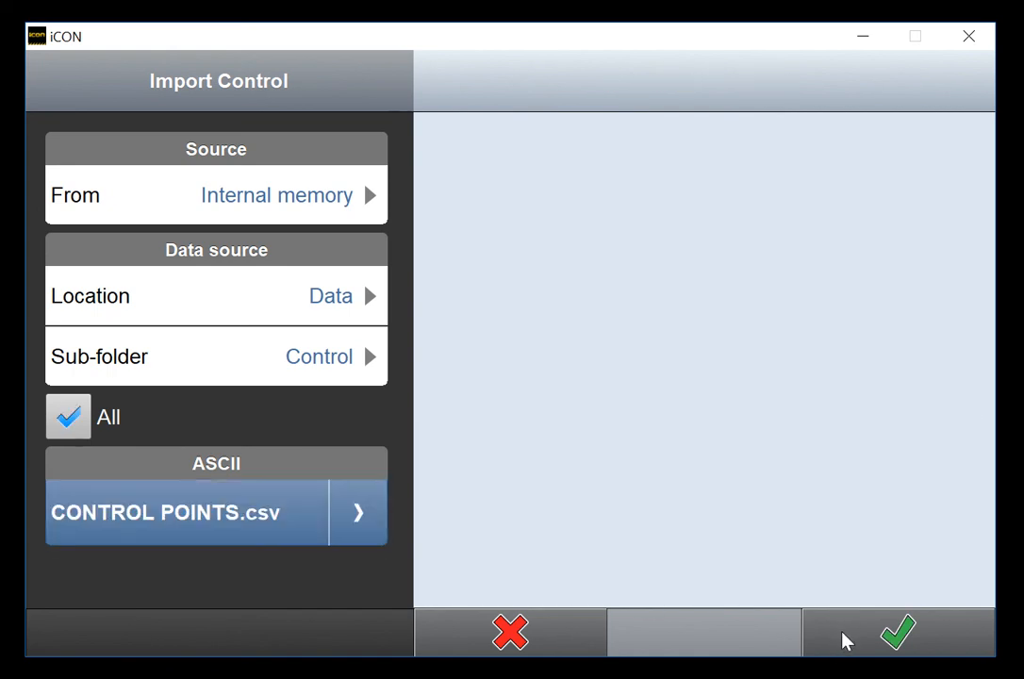
pyautogui.click(843, 639)
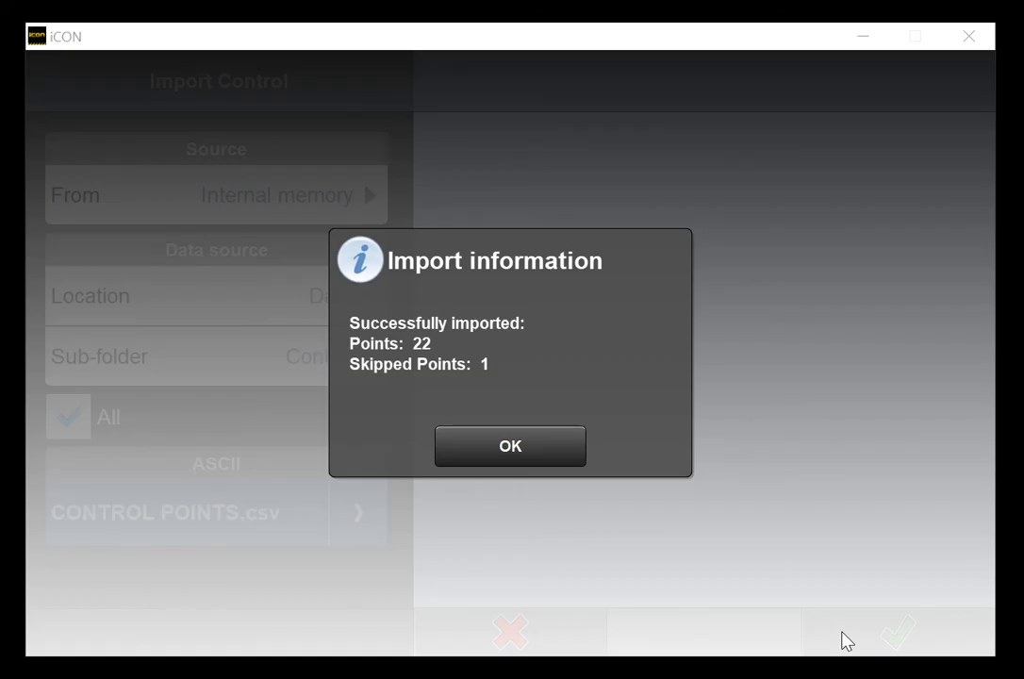
pyautogui.click(510, 447)
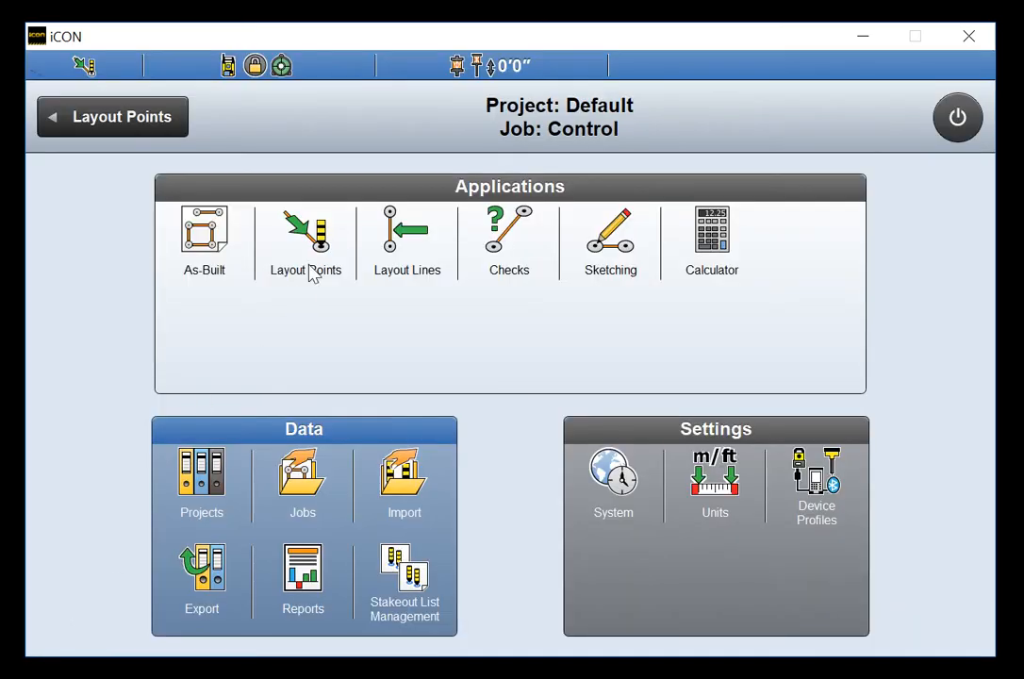
# - Open the Layout Points application for the Control job
pyautogui.click(311, 272)
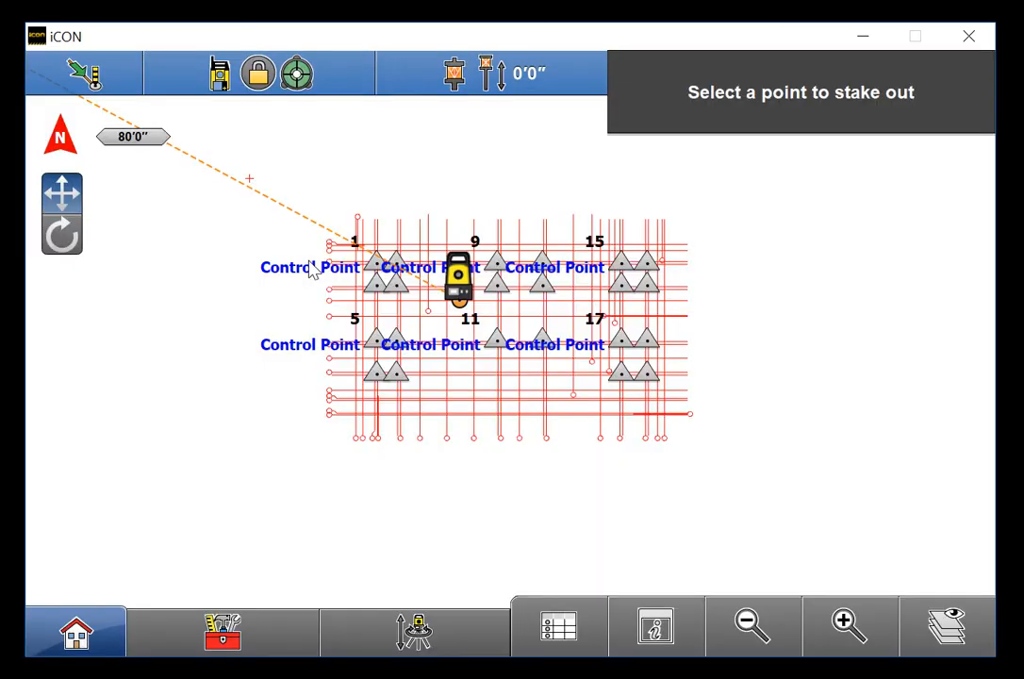